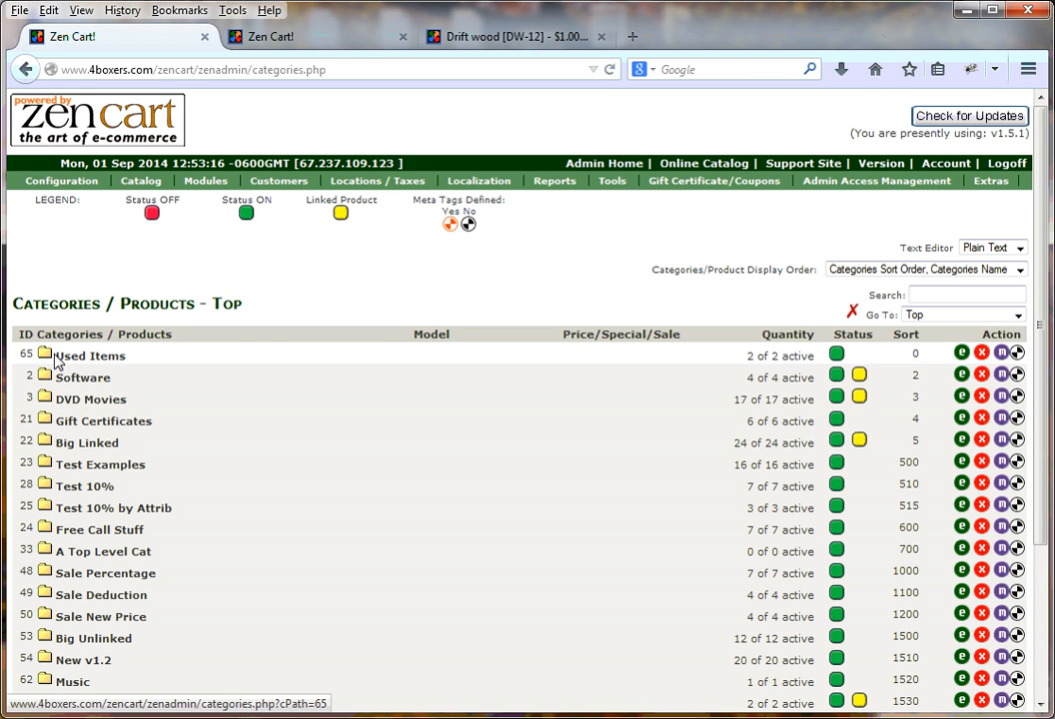
- Open the meta tags form for the Used Boston Terrier product in the Used Items > Dogs category
click(43, 357)
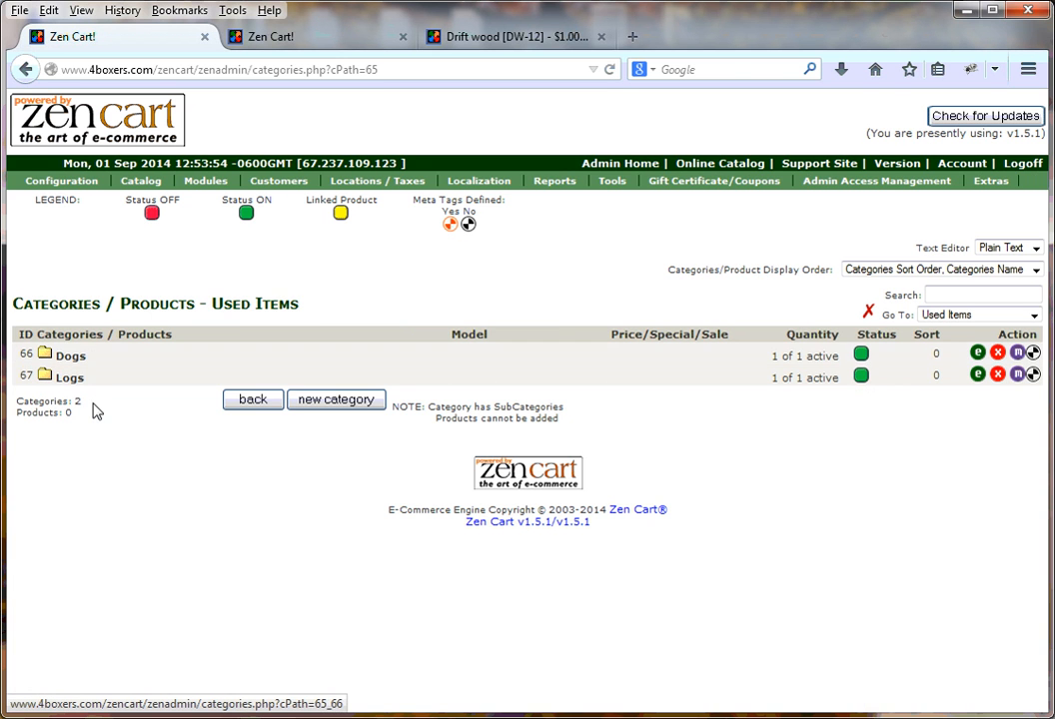
click(45, 360)
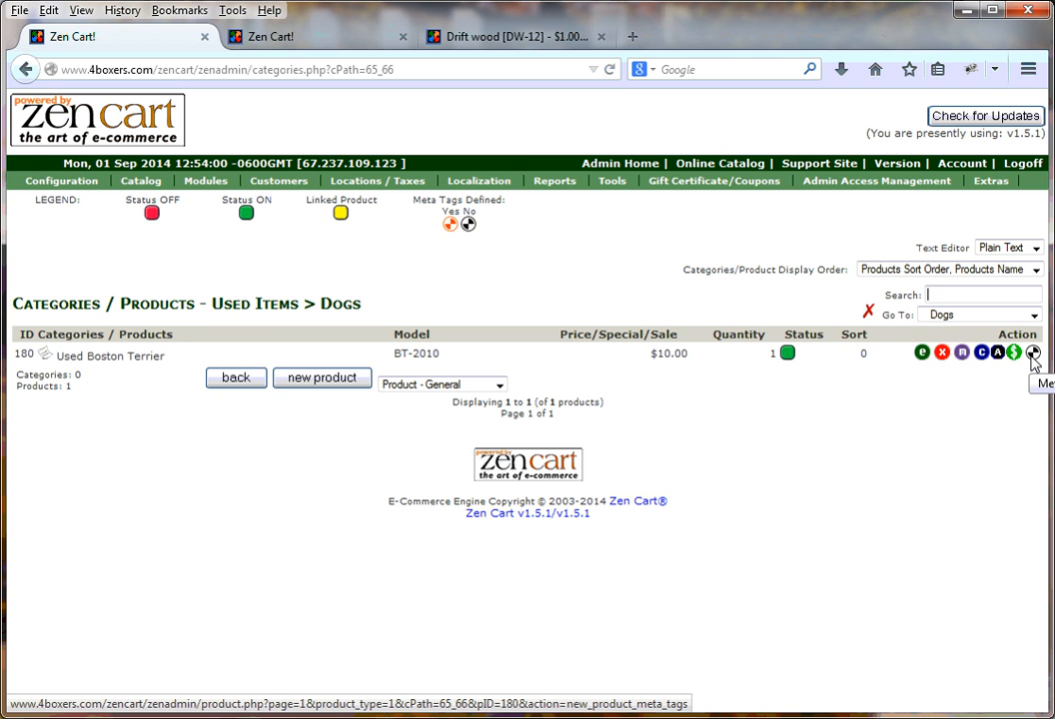
click(1032, 355)
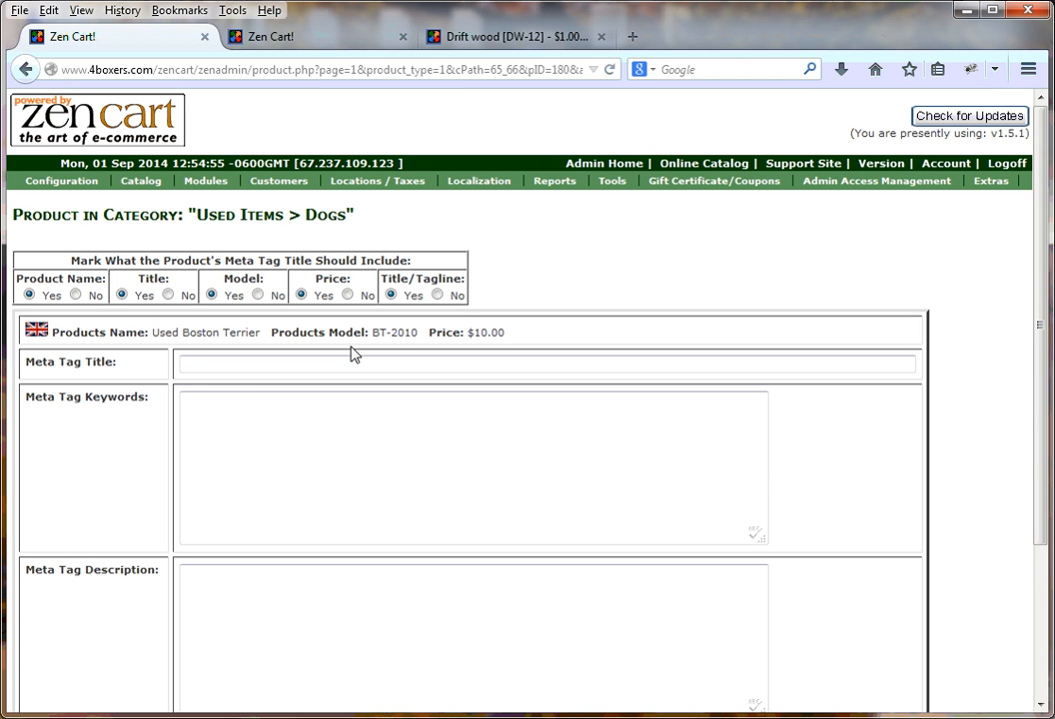
- Set the product's meta tag title to "Used Dog"
click(204, 403)
click(197, 372)
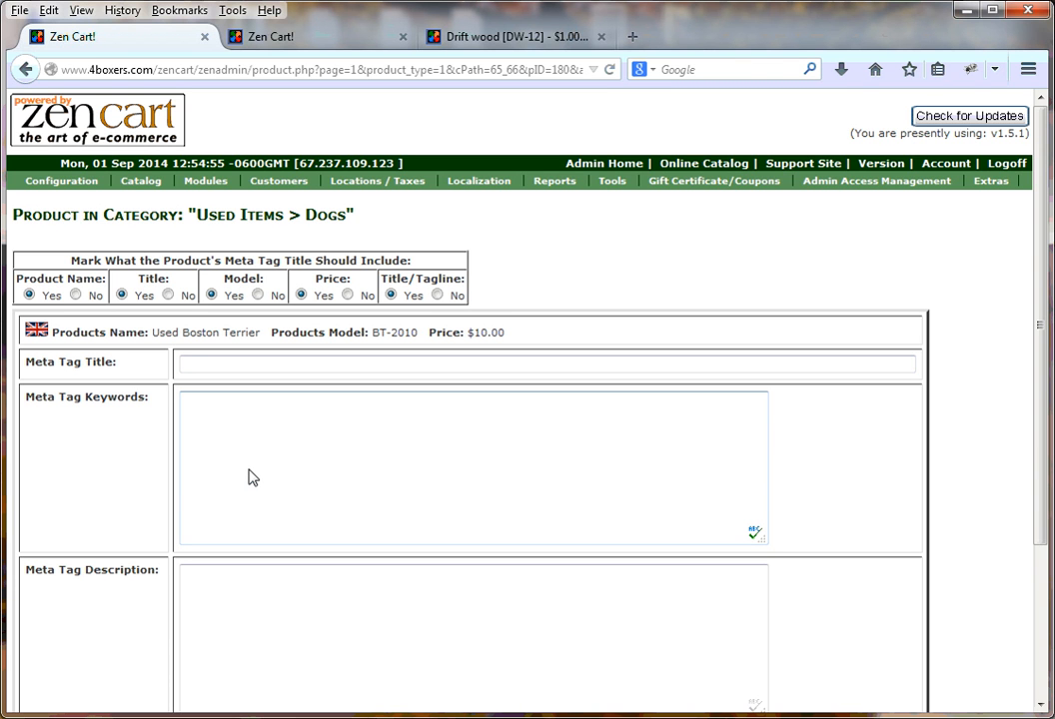
text(Used Dog)
- Enter "used dog,low mileage dog" as the product's meta tag keywords
click(194, 417)
text(used dog,)
text(low mil)
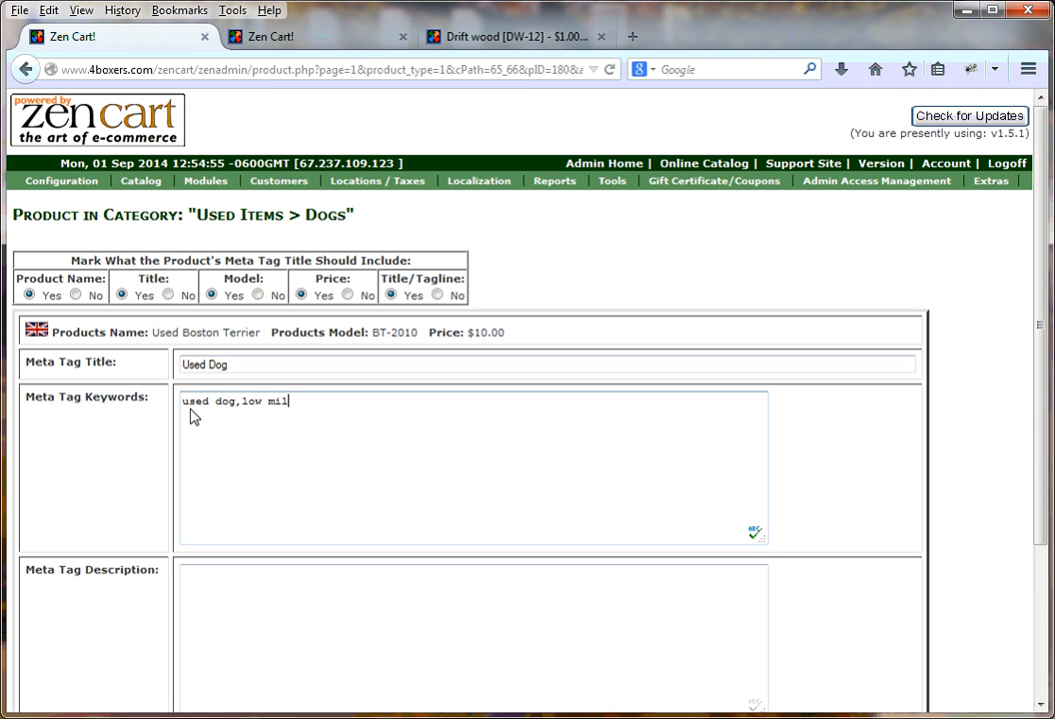
text(eage)
text( dog,)
key(BackSpace)
- Insert "boston terrier," at the beginning of the meta tag keywords, before "used dog"
key(Left)
key(Left)
key(Left)
key(Left)
key(Left)
key(Left)
key(Left)
key(Left)
key(Left)
key(Left)
key(Left)
key(Left)
key(Left)
key(Left)
key(Left)
key(Left)
key(Left)
key(Left)
key(Left)
key(Left)
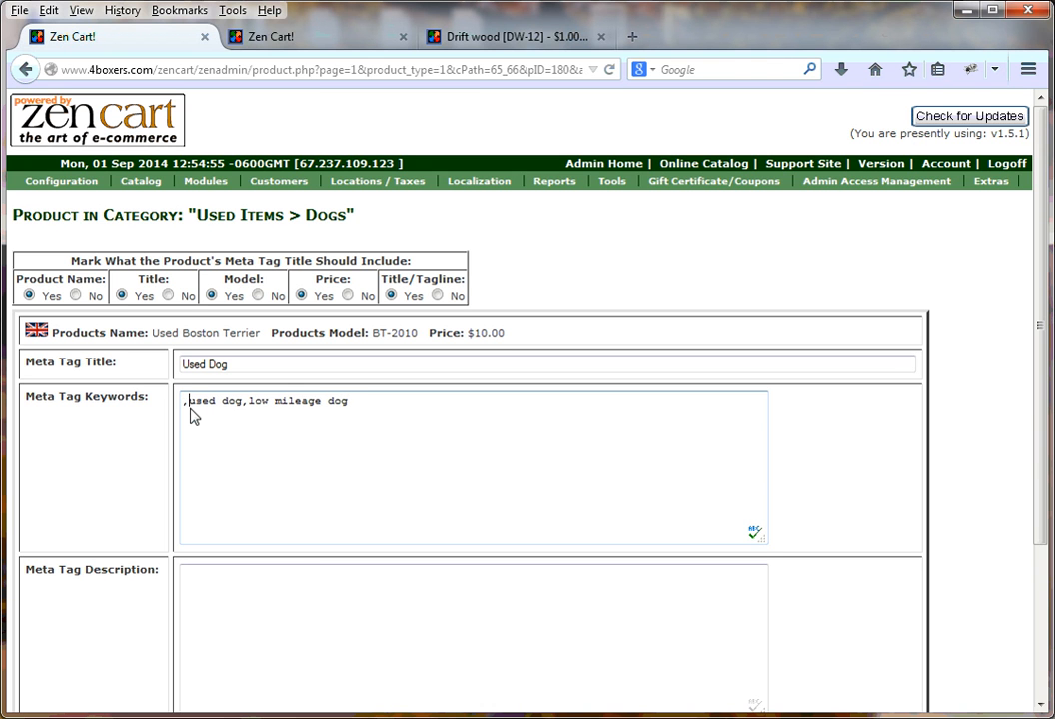
text(boston)
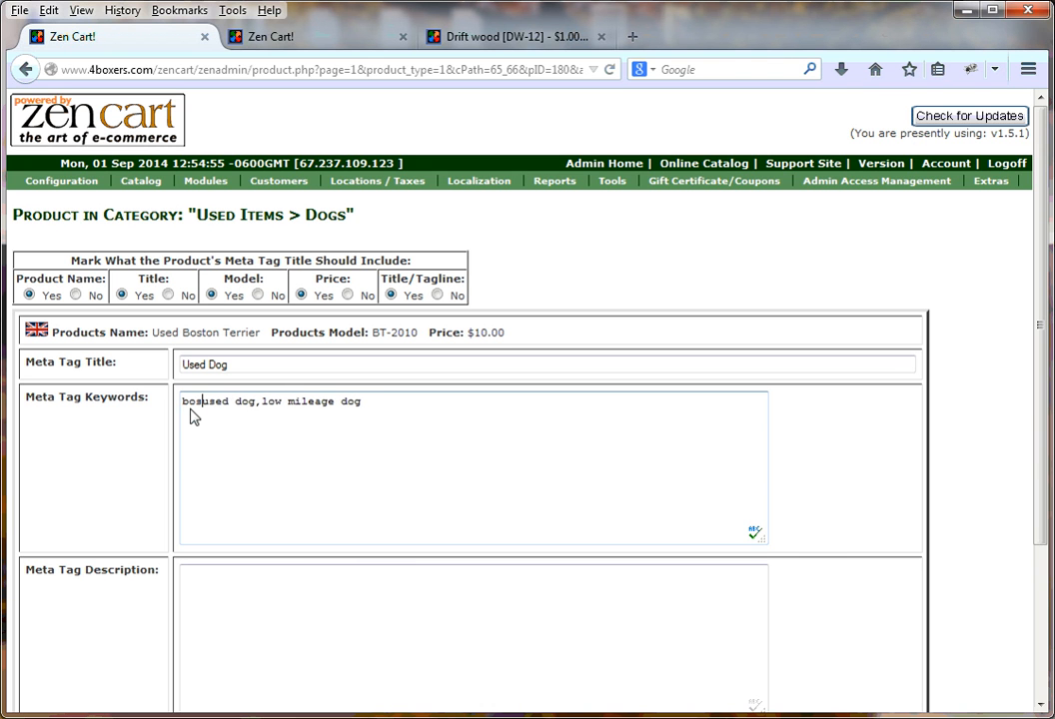
text( terrier)
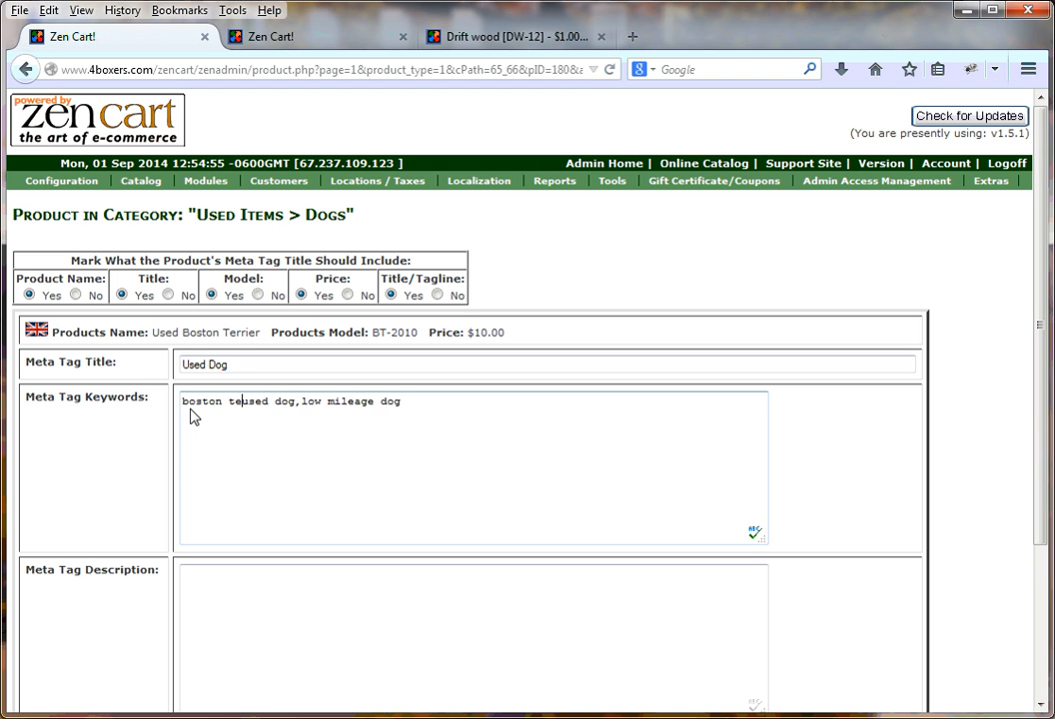
text(,)
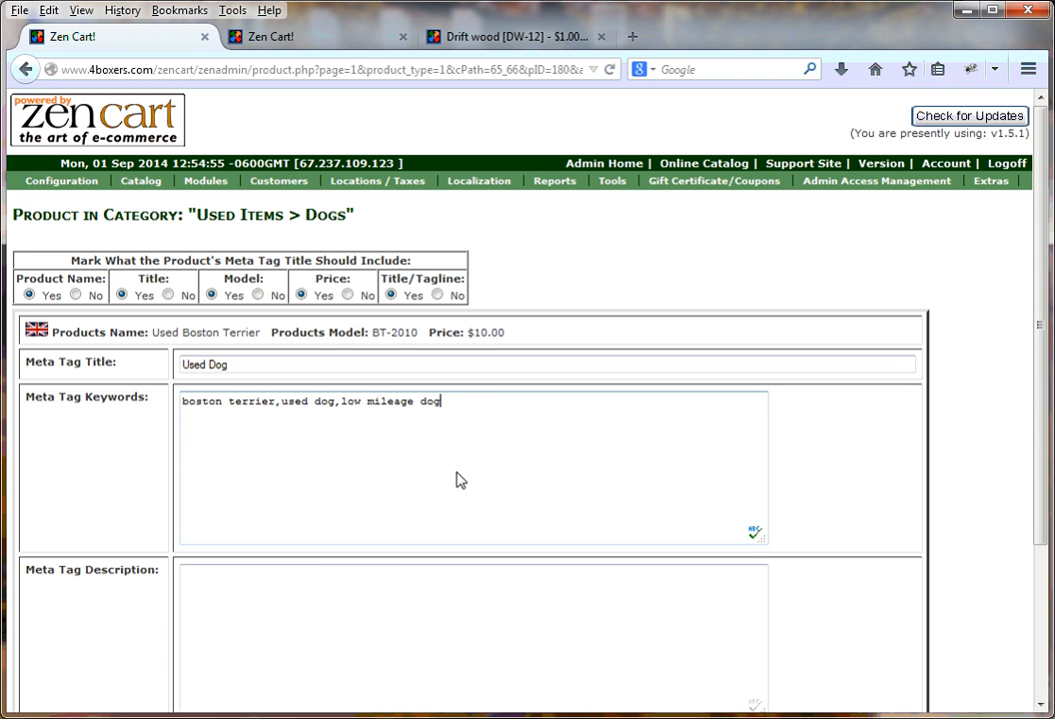
- Append ",spoiled rotten" to the end of the meta tag keywords
text(,spoiled rotten)
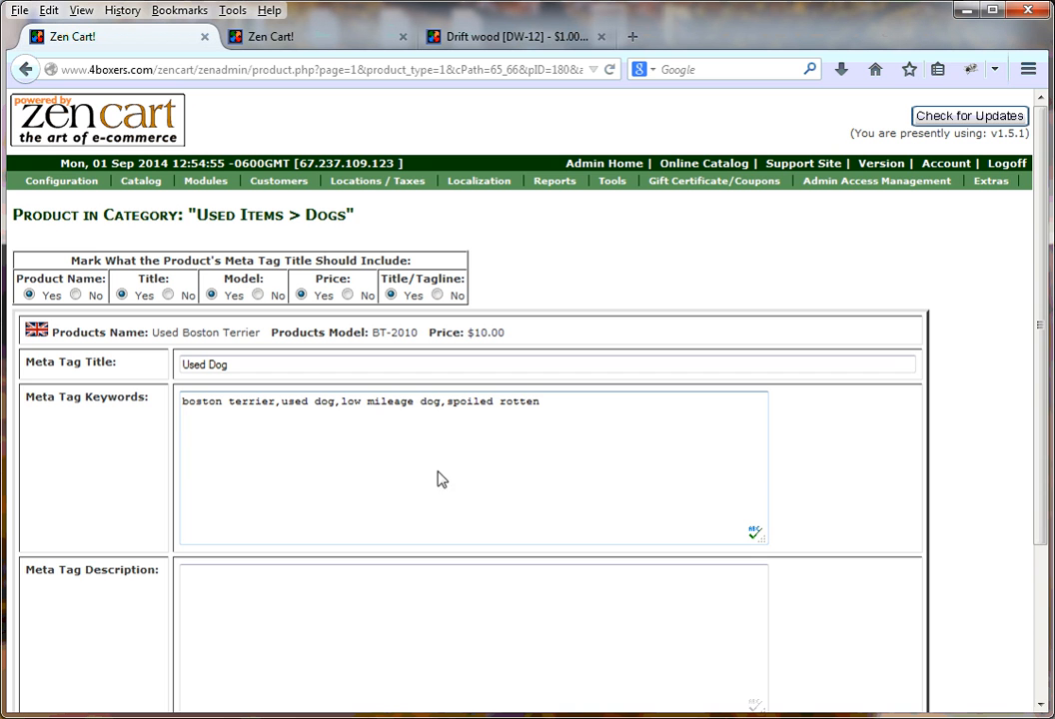
- Start the meta tag description with "Used Dog. Boston Terrier"
drag(1045, 452, 1049, 537)
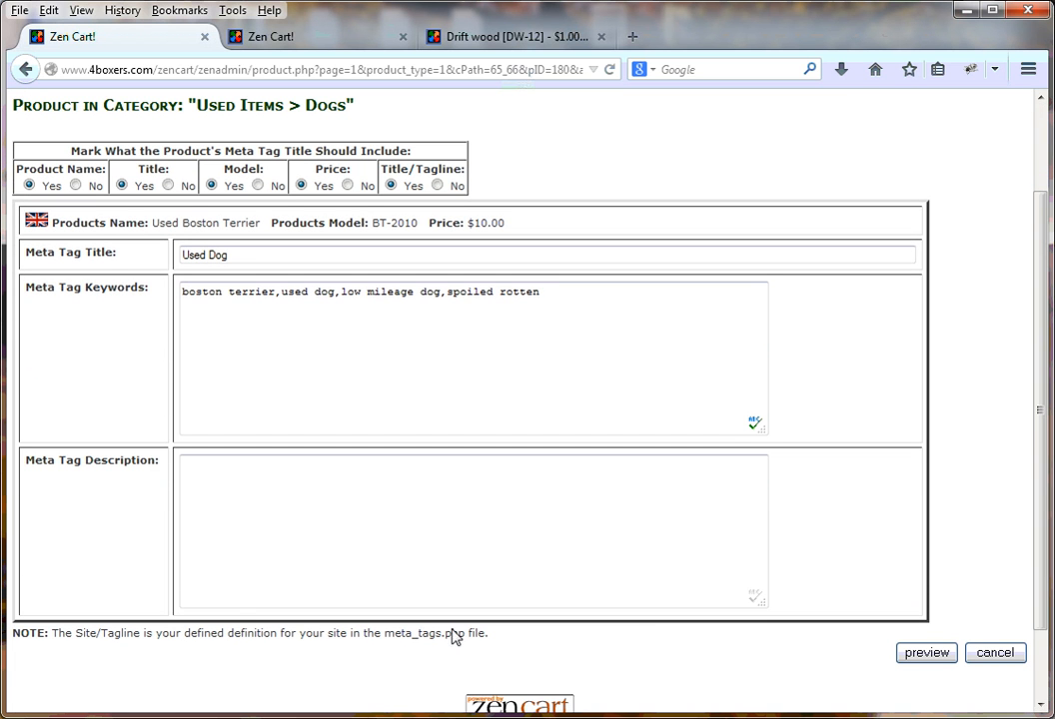
click(222, 498)
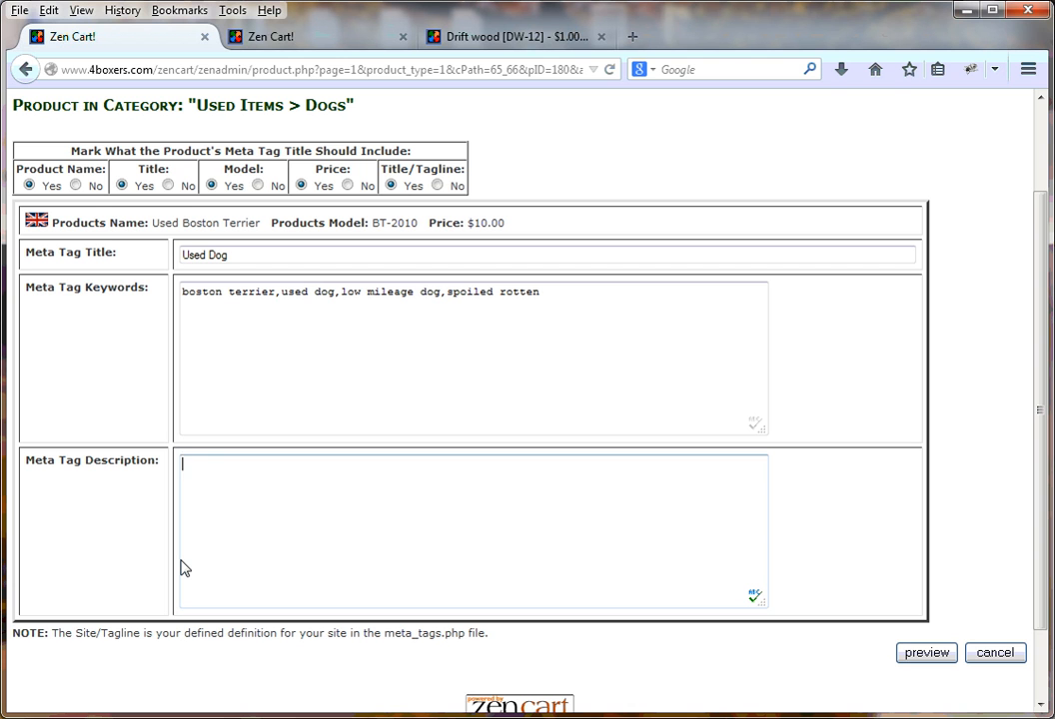
text(Used Dog. Boston Terrier)
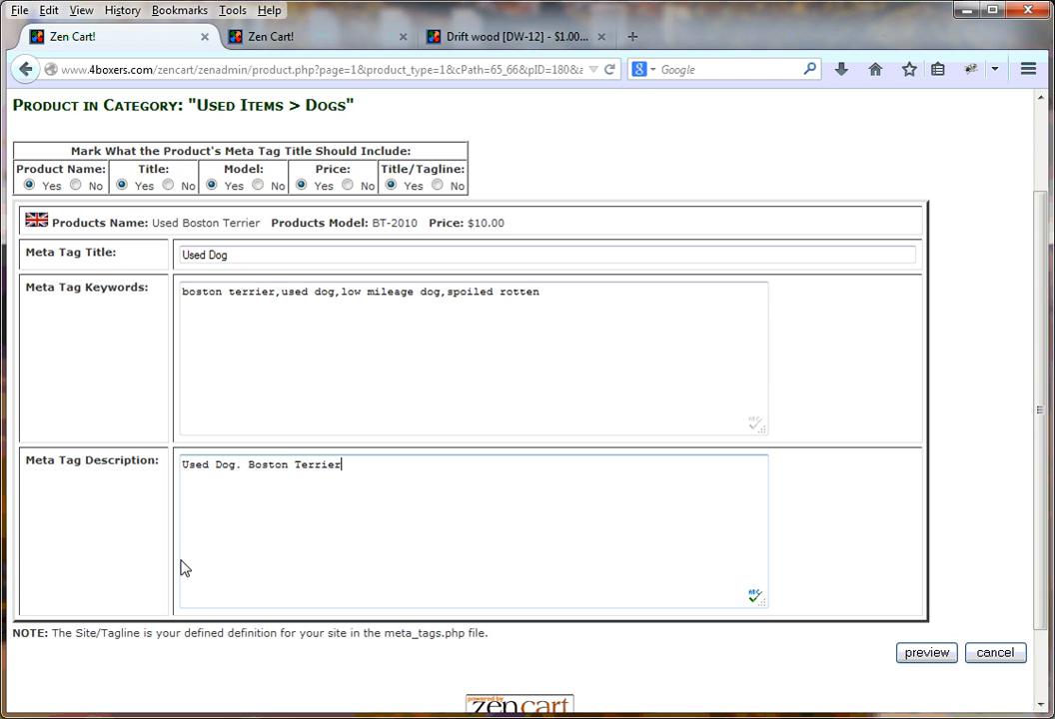
- Continue the meta tag description with "this has low mileage, extreemly"
text(this has low )
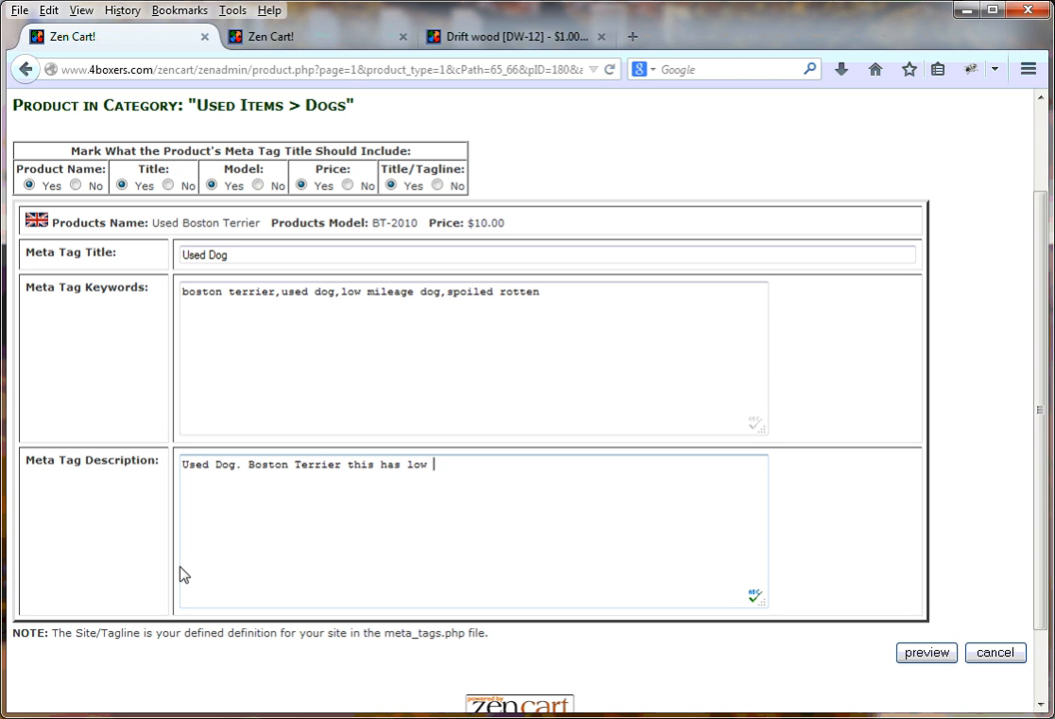
text(mileage, extreemly)
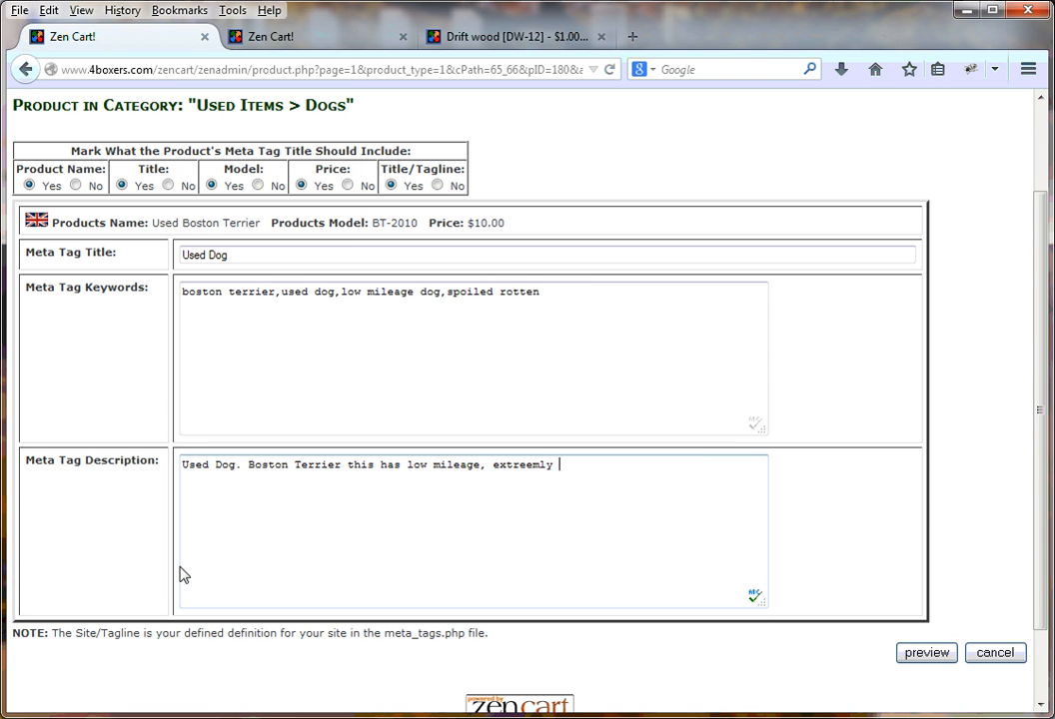
- Correct the misspelled "extreemly" to "extremely" in the meta tag description
key(Left)
key(Left)
key(Left)
key(Left)
key(Left)
key(Left)
key(Left)
key(Left)
key(Right)
key(Right)
key(Right)
key(BackSpace)
key(Right)
key(Left)
key(Left)
key(Left)
key(Right)
key(Right)
text(e)
key(Right)
key(Right)
- Finish the meta tag description with "spoiled, needs belly rubbed often."
text(spoiled, needs belly )
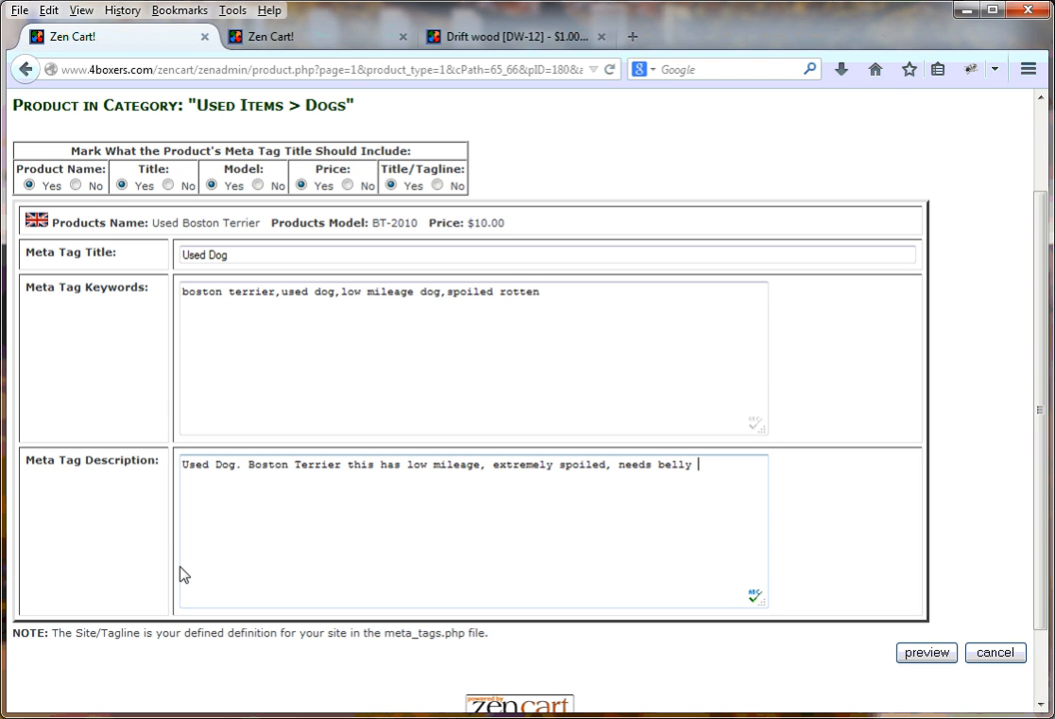
text(rubbed often)
text(.)
- Preview the Used Boston Terrier's meta tags and save them to the product
mouse_move(1039, 440)
mouse_down()
mouse_move(1042, 493)
mouse_move(1039, 424)
mouse_up()
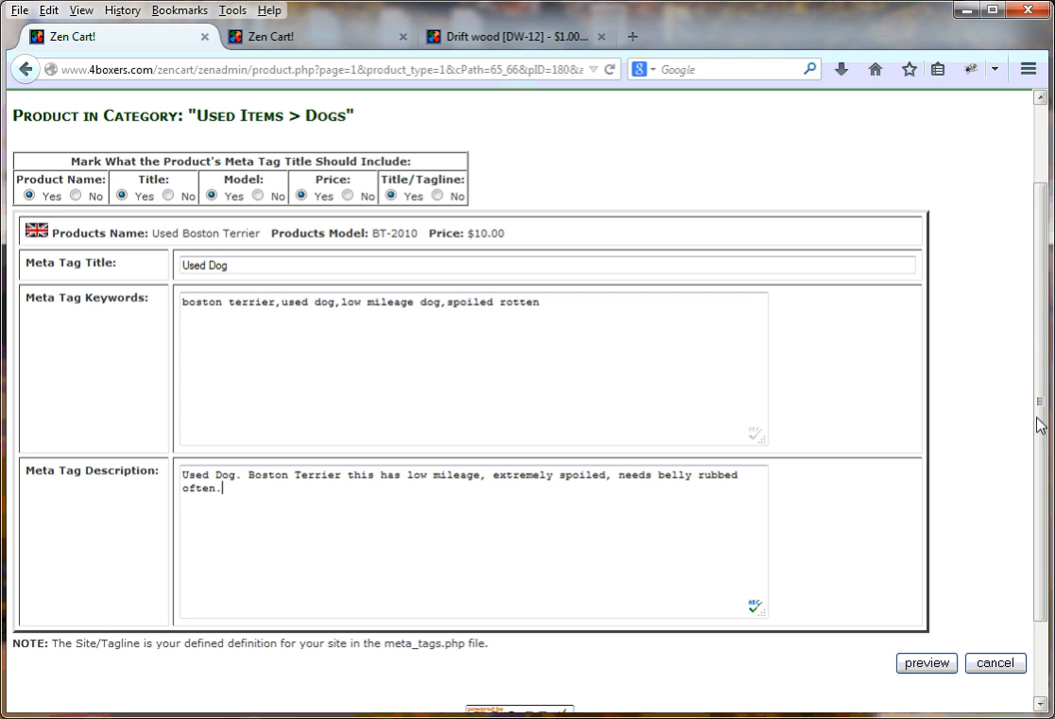
click(924, 665)
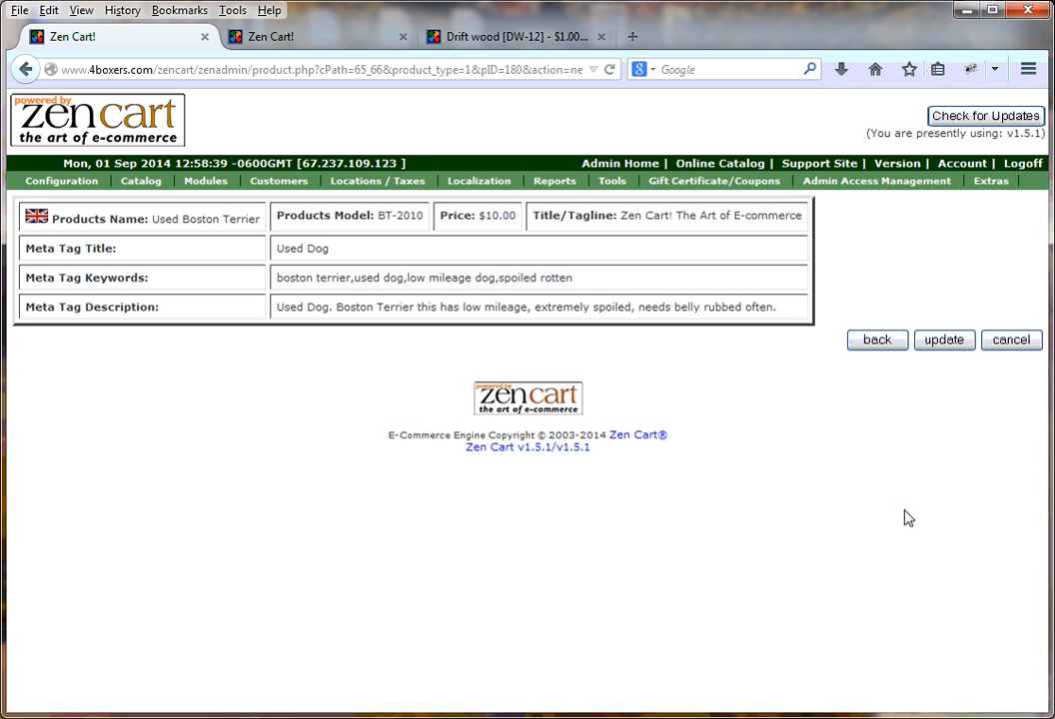
click(949, 343)
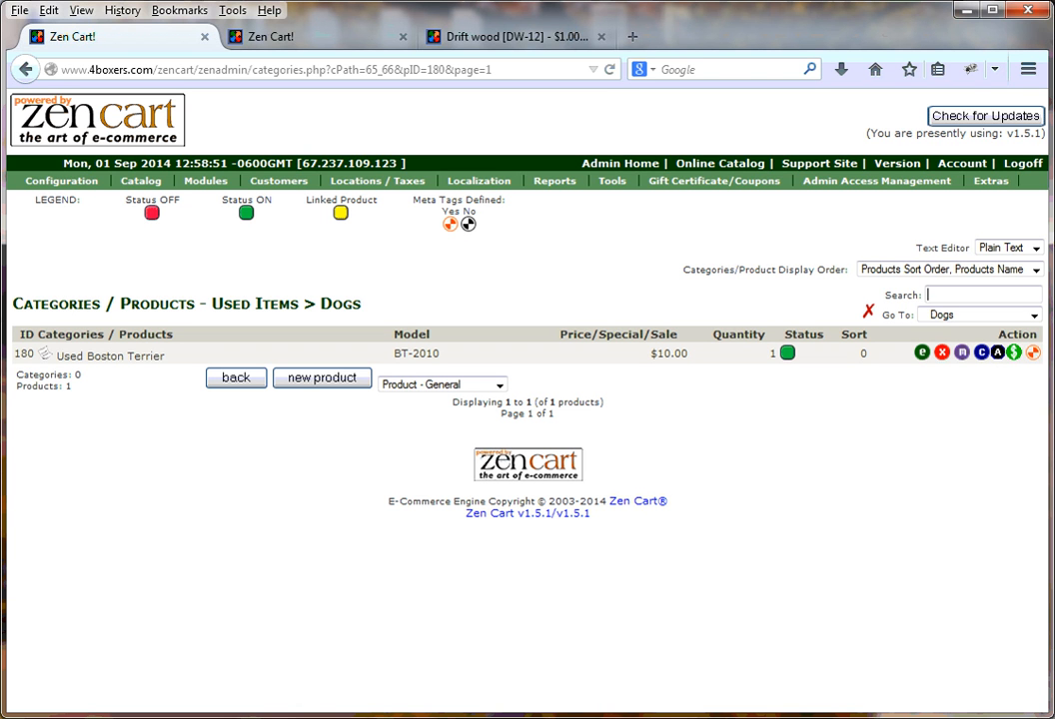
- Bring up the admin page for the Used Items > Logs category and switch to the other open window
click(340, 47)
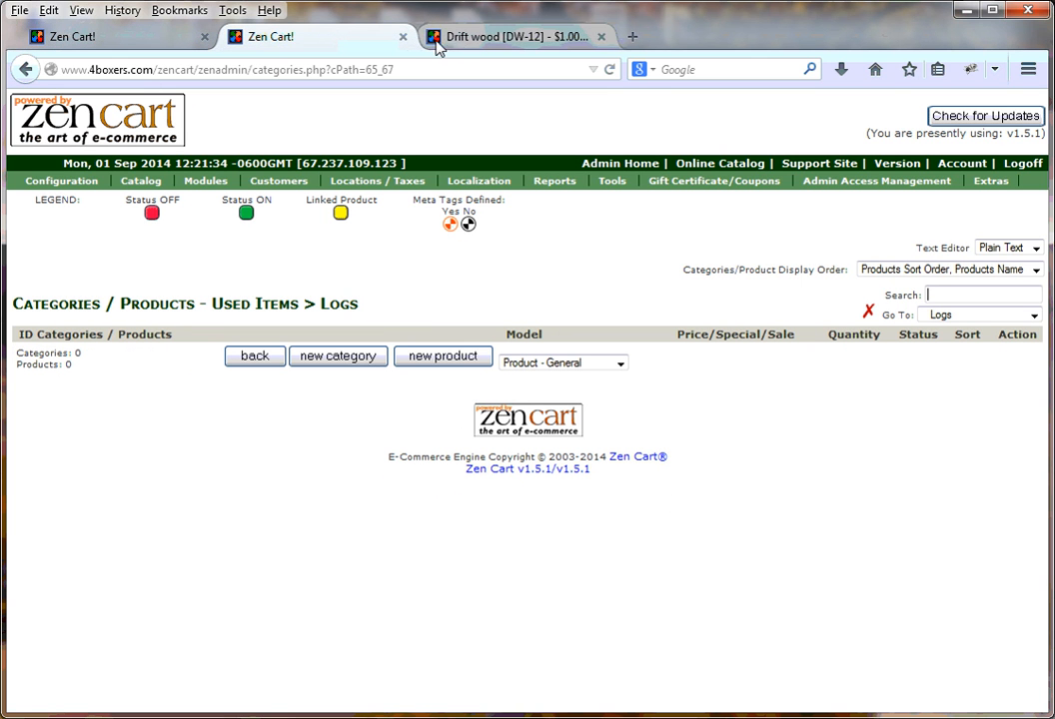
key(alt+Tab)
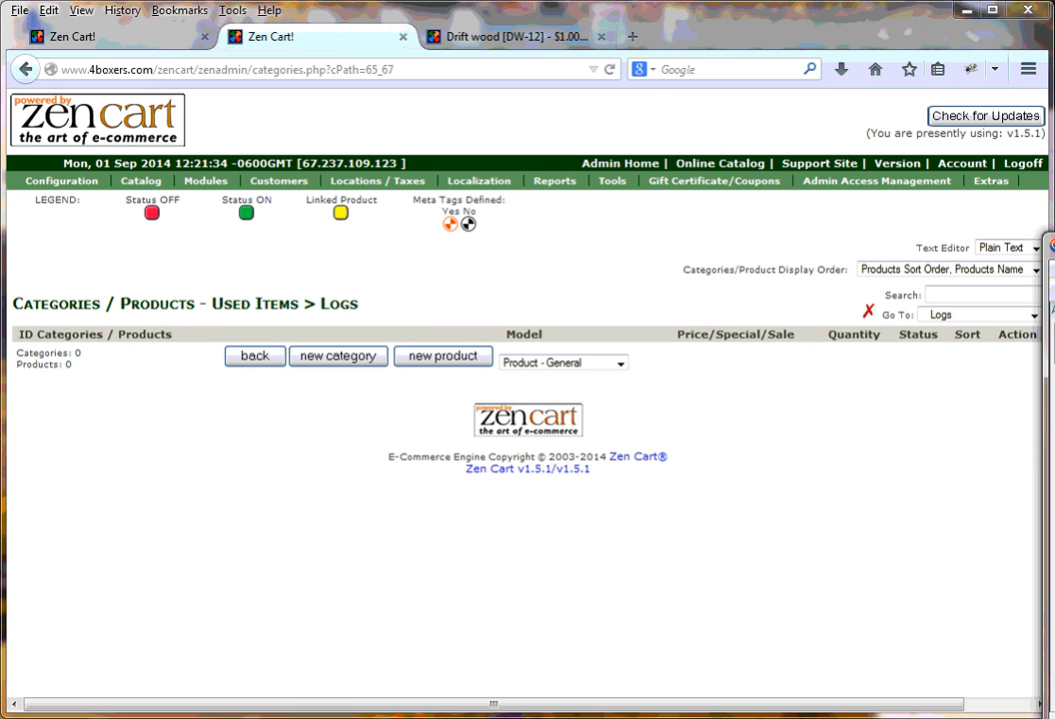